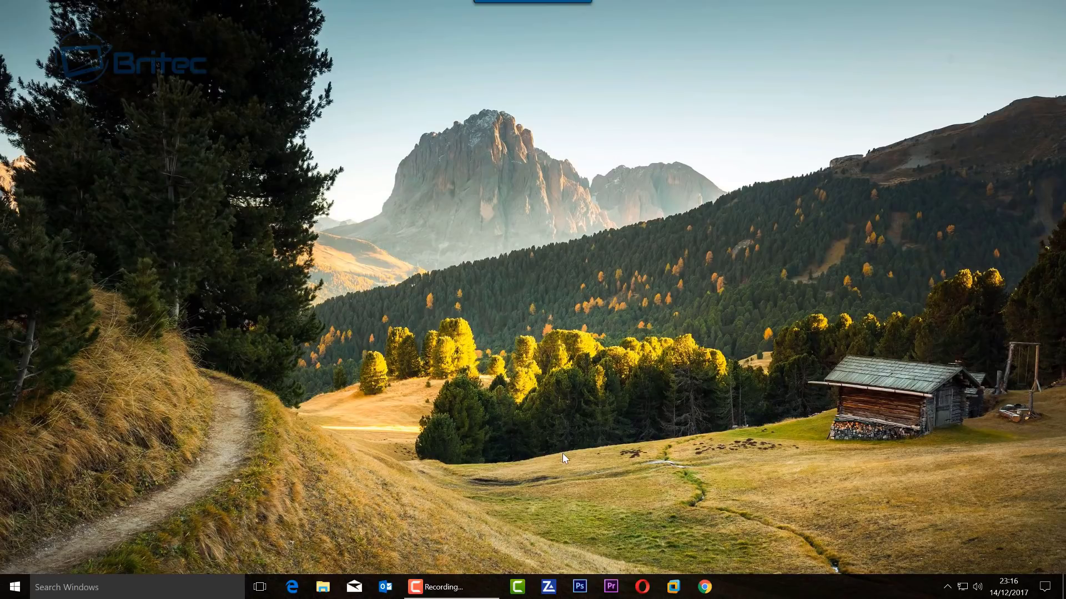
- Open File Explorer to the Network view and refresh it to check for TNAS-1C3F
{"action": "right_click", "coordinate": [323, 589]}
{"action": "left_click", "coordinate": [294, 537]}
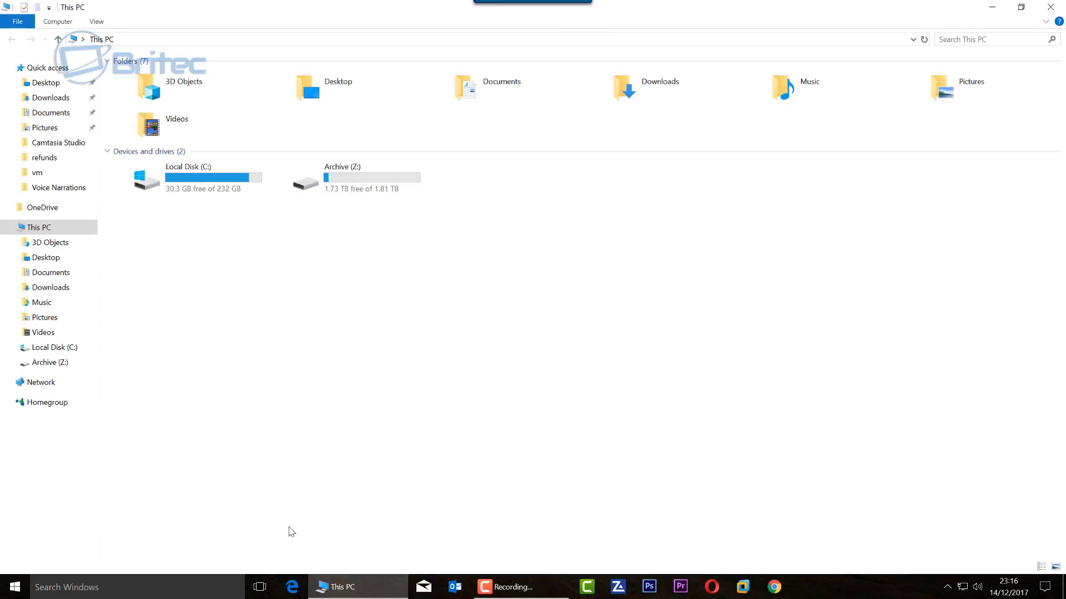
{"action": "left_click", "coordinate": [35, 385]}
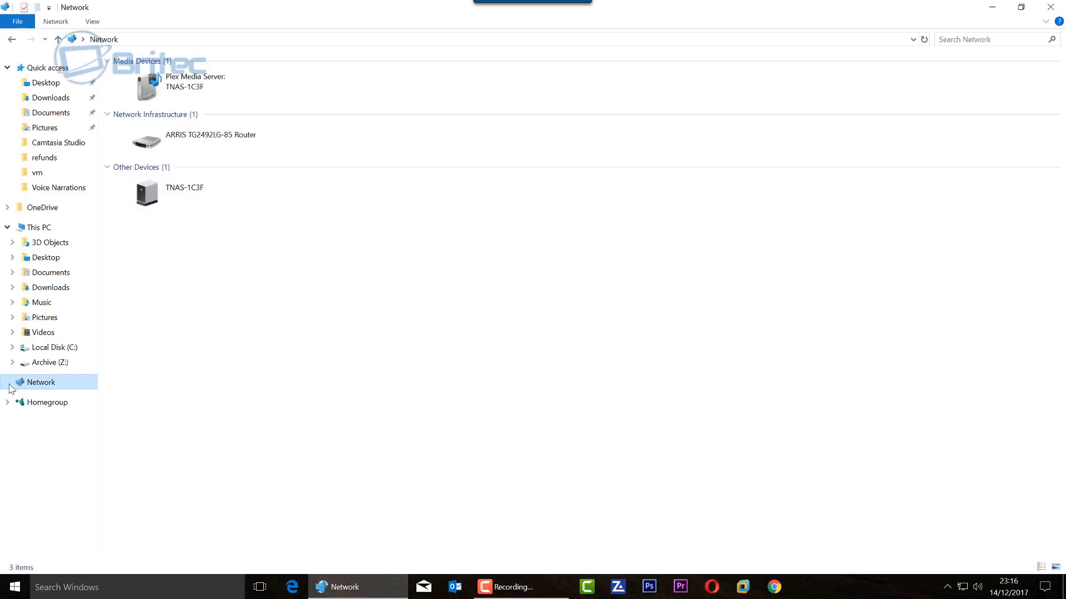
{"action": "right_click", "coordinate": [194, 55]}
{"action": "left_click", "coordinate": [236, 102]}
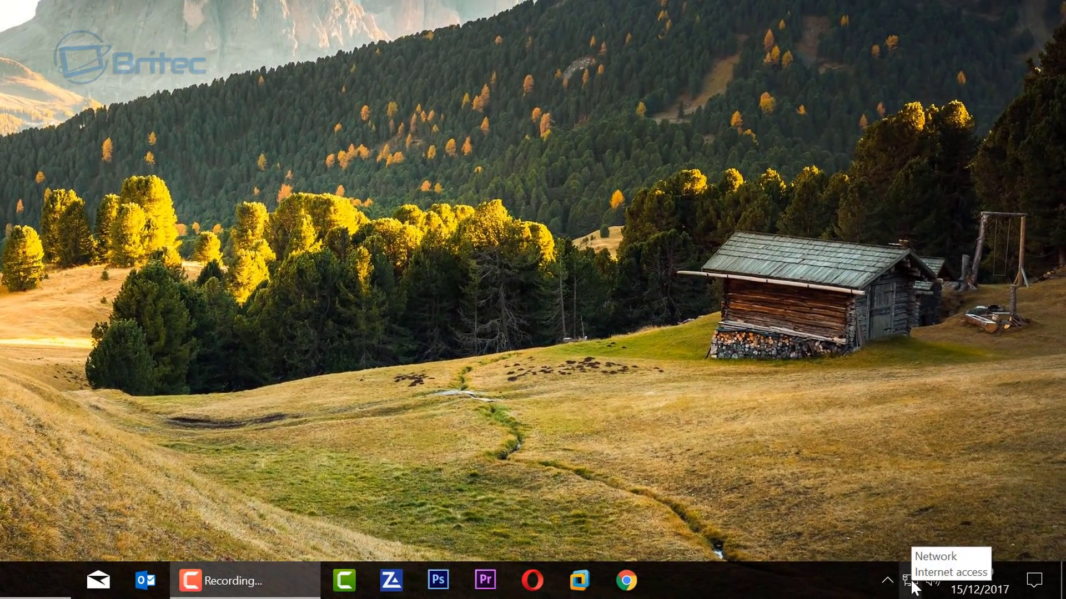
- Open the Ethernet adapter's properties from Network & Internet settings' adapter options
{"action": "right_click", "coordinate": [910, 583]}
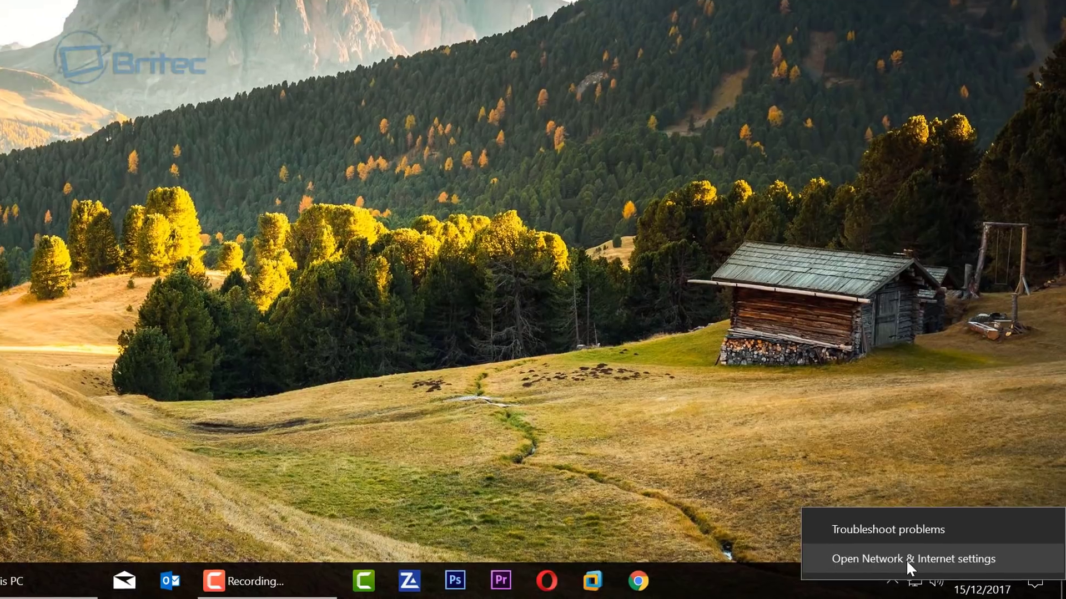
{"action": "left_click", "coordinate": [909, 558]}
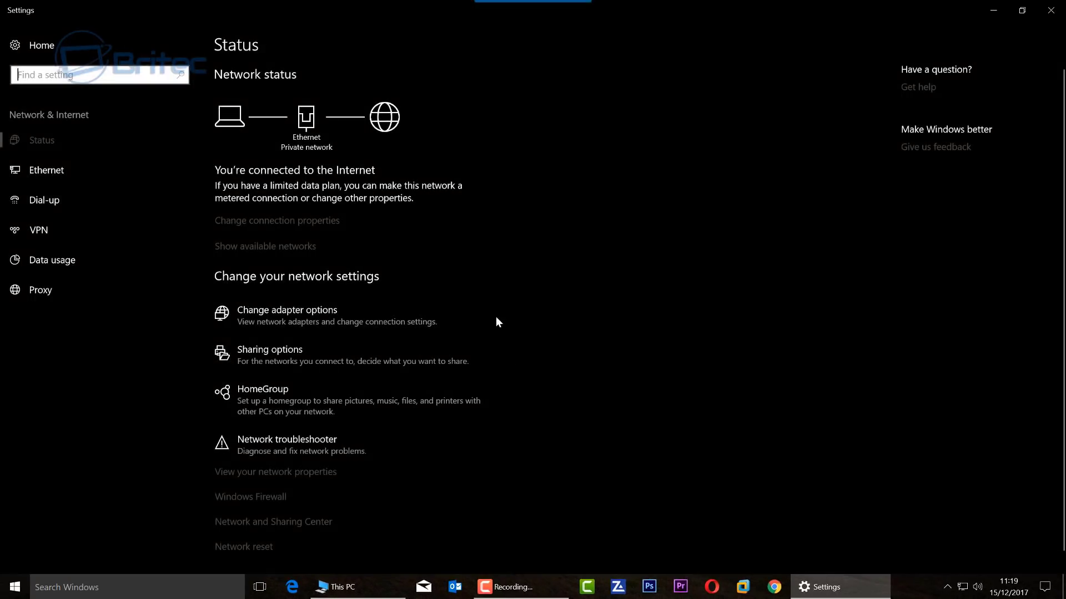
{"action": "left_click", "coordinate": [323, 314]}
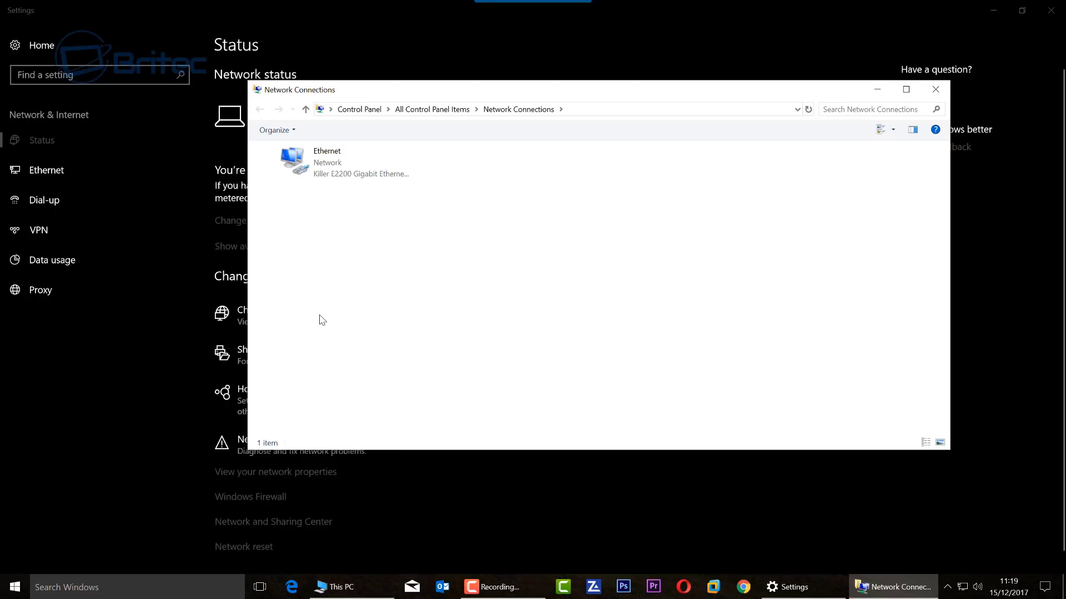
{"action": "right_click", "coordinate": [321, 170]}
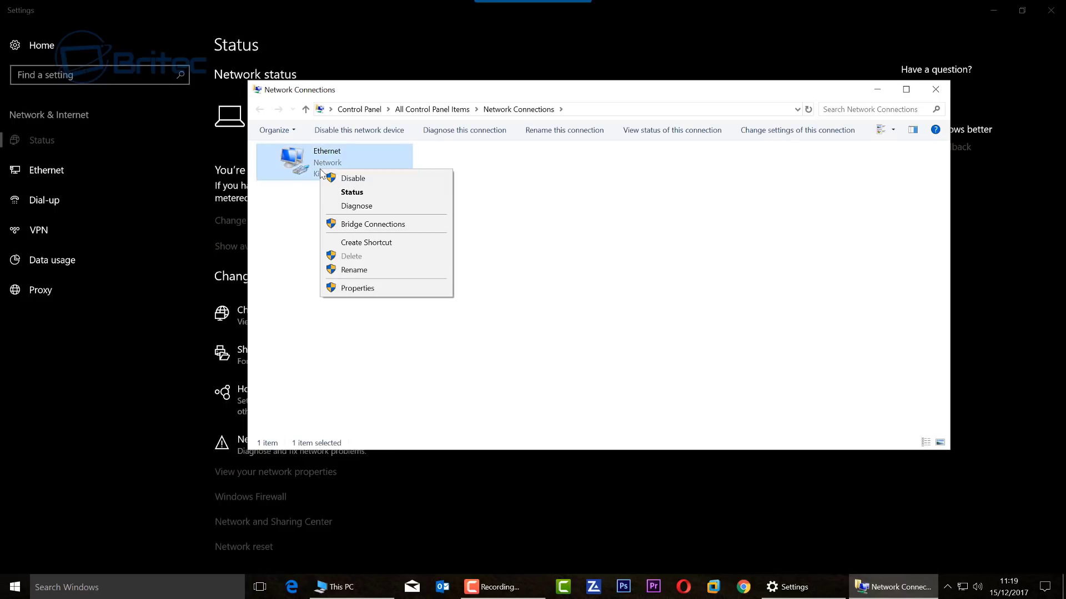
{"action": "left_click", "coordinate": [332, 288]}
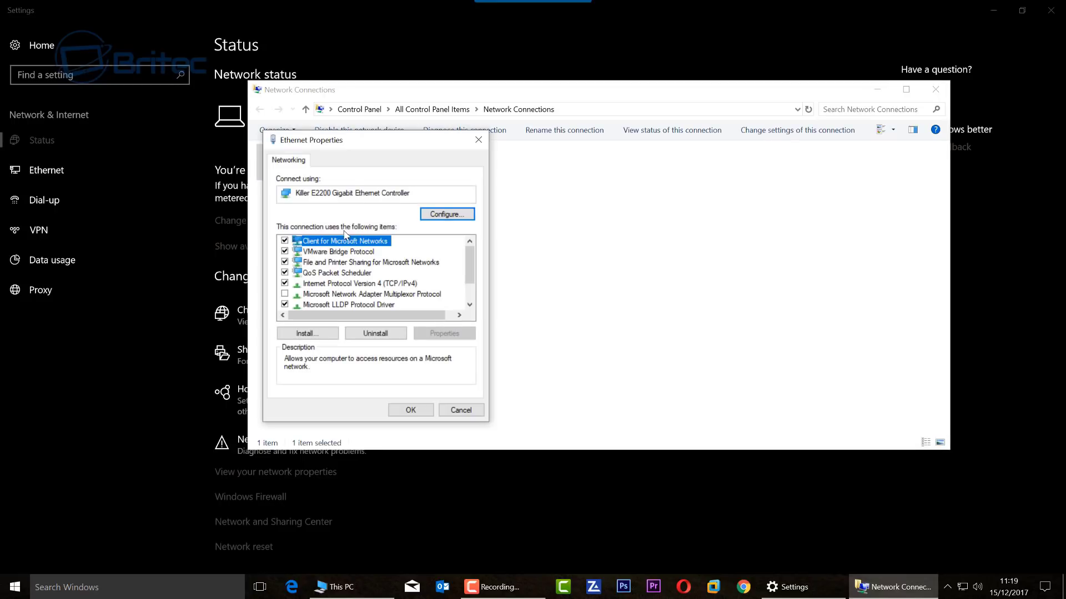
- Enable NetBIOS over TCP/IP in the Ethernet adapter's IPv4 advanced WINS settings
{"action": "left_click_drag", "start_coordinate": [360, 151], "coordinate": [454, 163]}
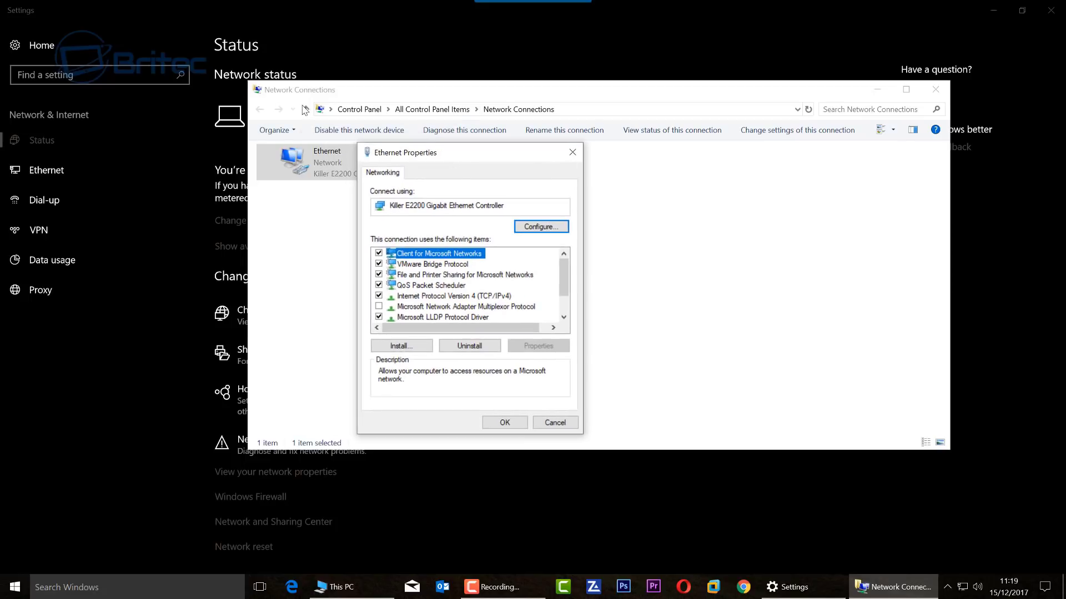
{"action": "left_click", "coordinate": [463, 296]}
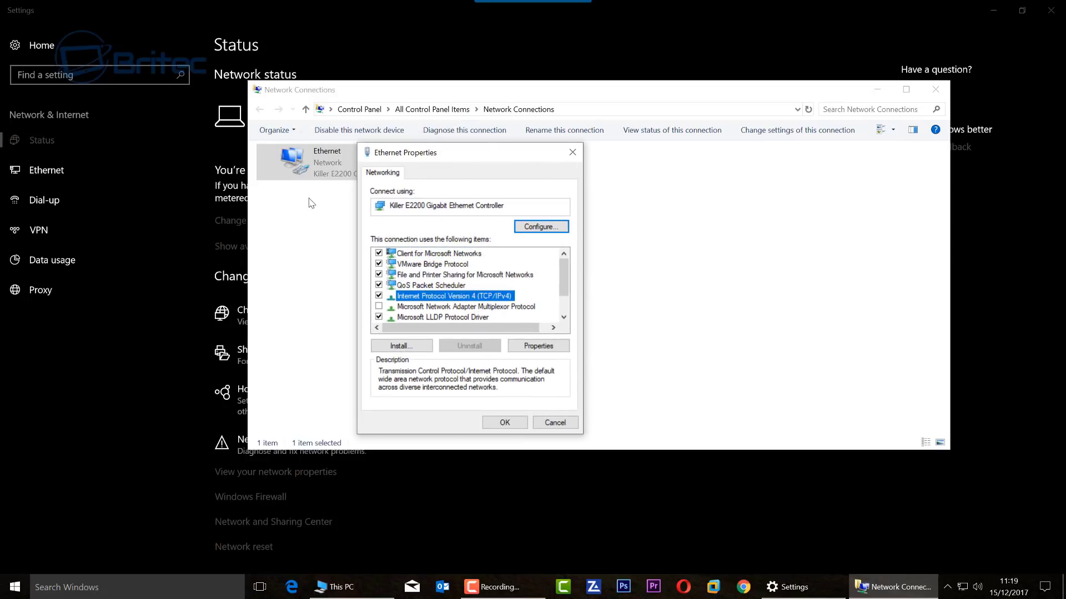
{"action": "left_click", "coordinate": [541, 346]}
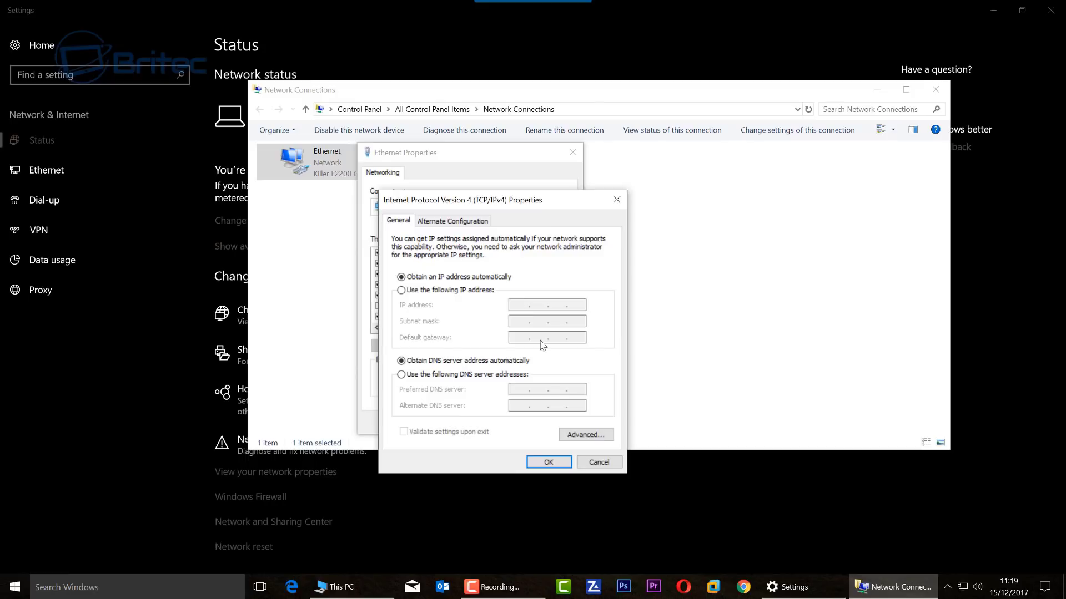
{"action": "left_click_drag", "start_coordinate": [517, 205], "coordinate": [493, 174]}
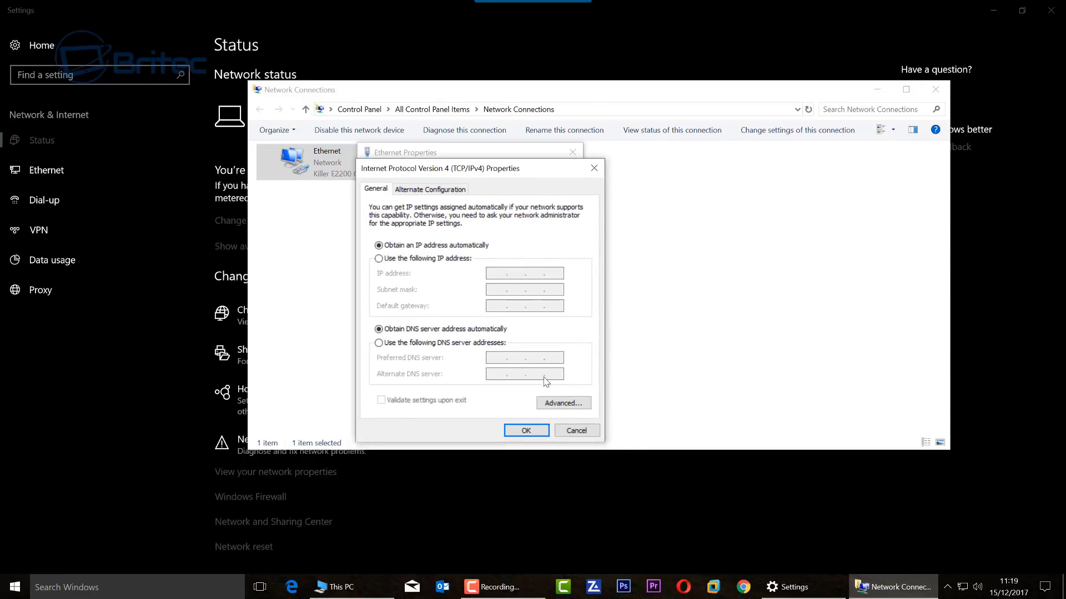
{"action": "left_click", "coordinate": [577, 405]}
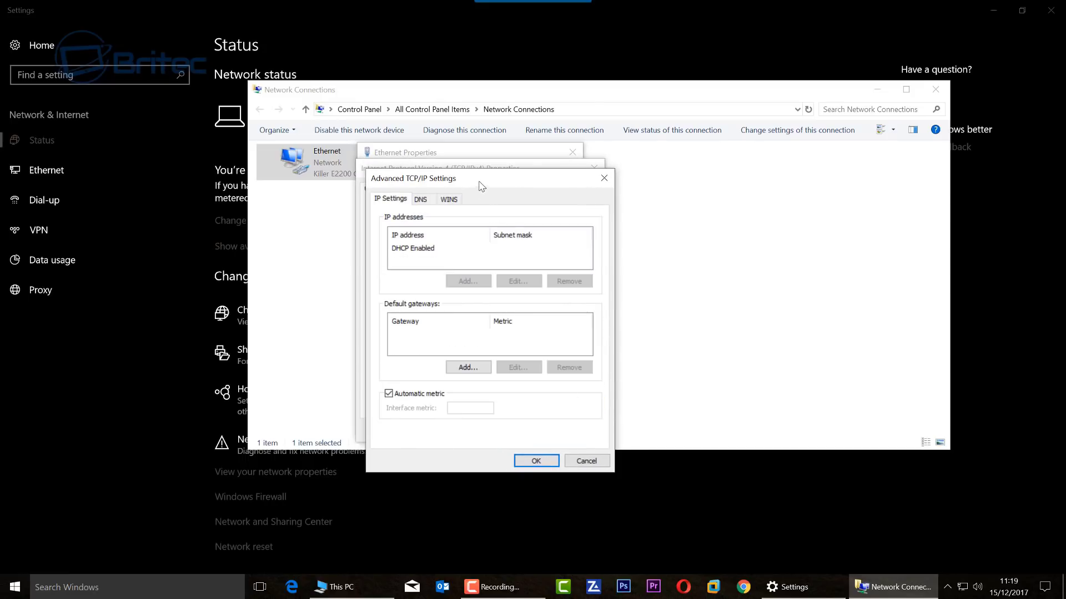
{"action": "left_click_drag", "start_coordinate": [480, 186], "coordinate": [465, 165]}
{"action": "left_click", "coordinate": [433, 177]}
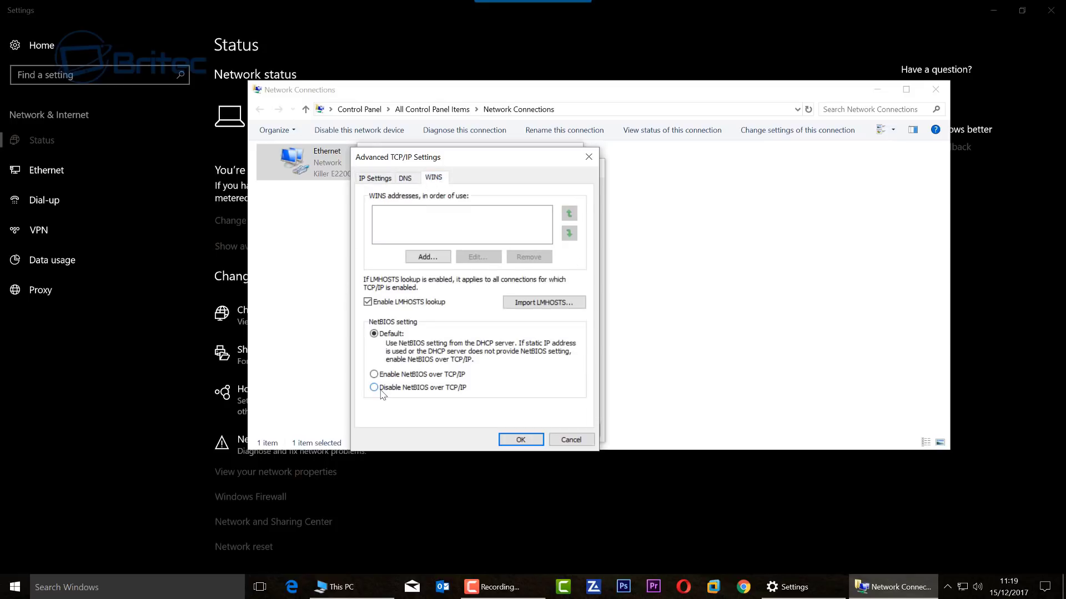
{"action": "left_click", "coordinate": [374, 374]}
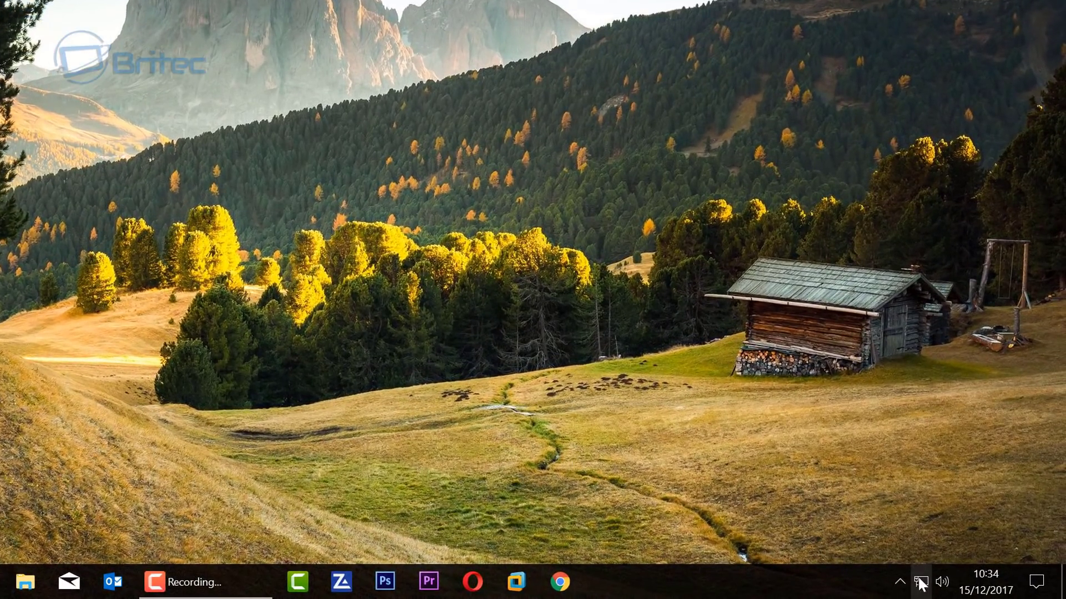
- Open Advanced sharing settings from the Network & Internet settings
{"action": "right_click", "coordinate": [920, 581]}
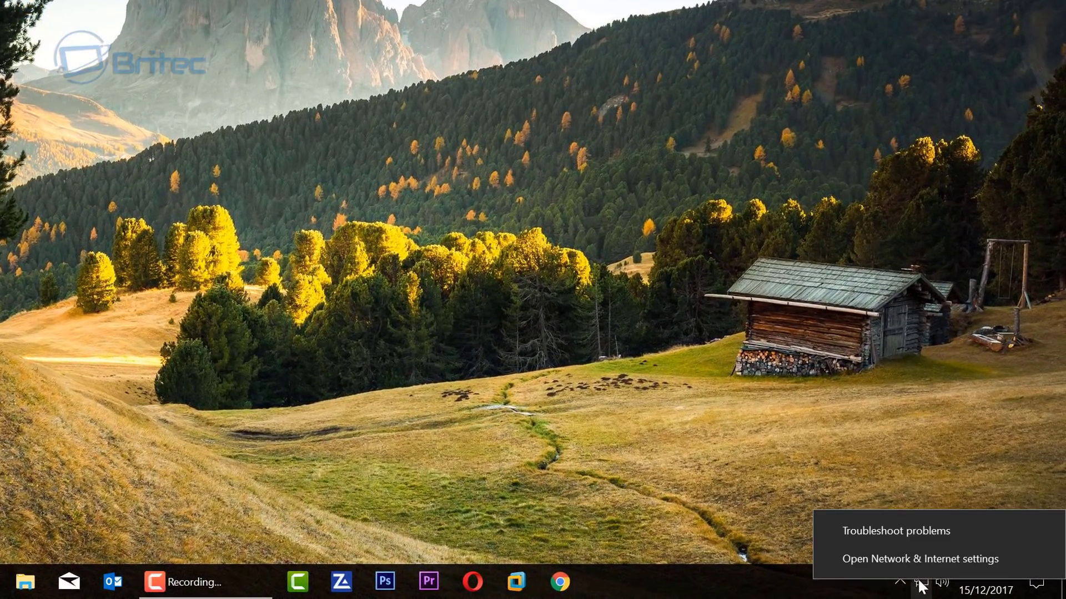
{"action": "left_click", "coordinate": [916, 560]}
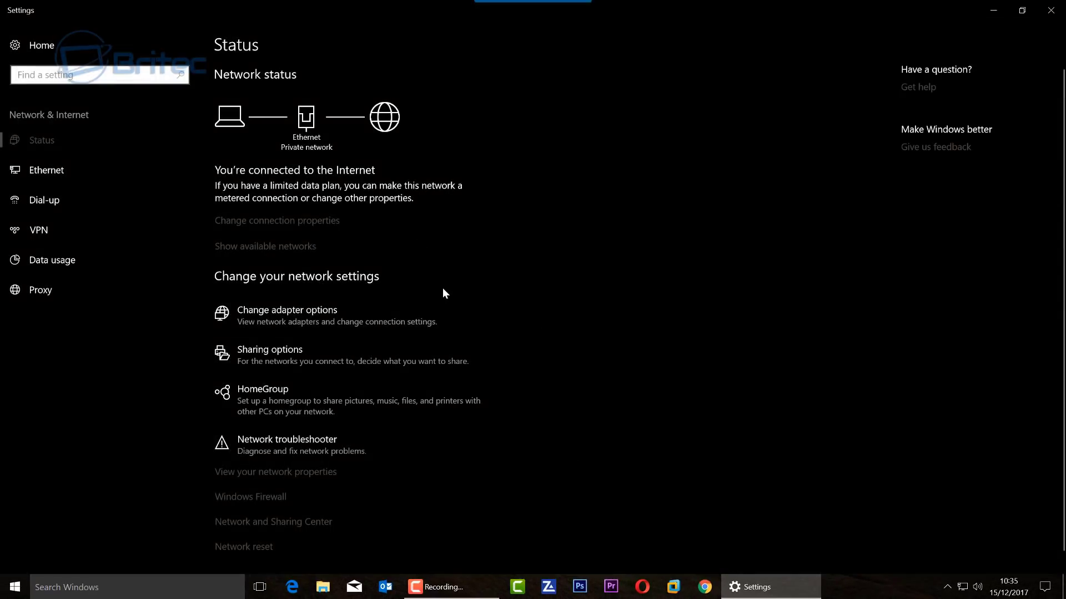
{"action": "left_click", "coordinate": [278, 355]}
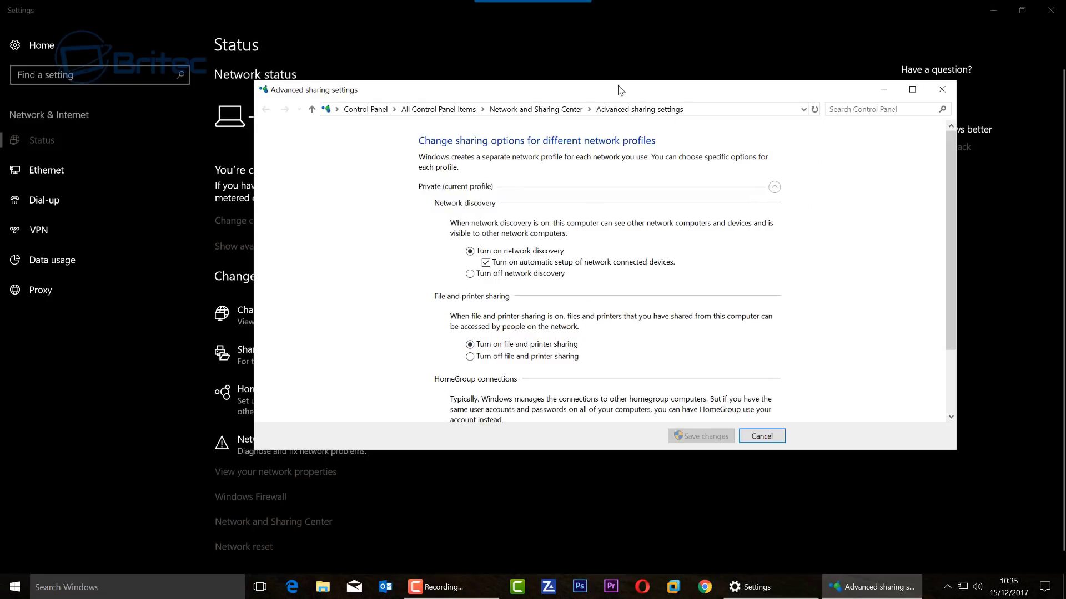
{"action": "left_click_drag", "start_coordinate": [617, 90], "coordinate": [611, 90]}
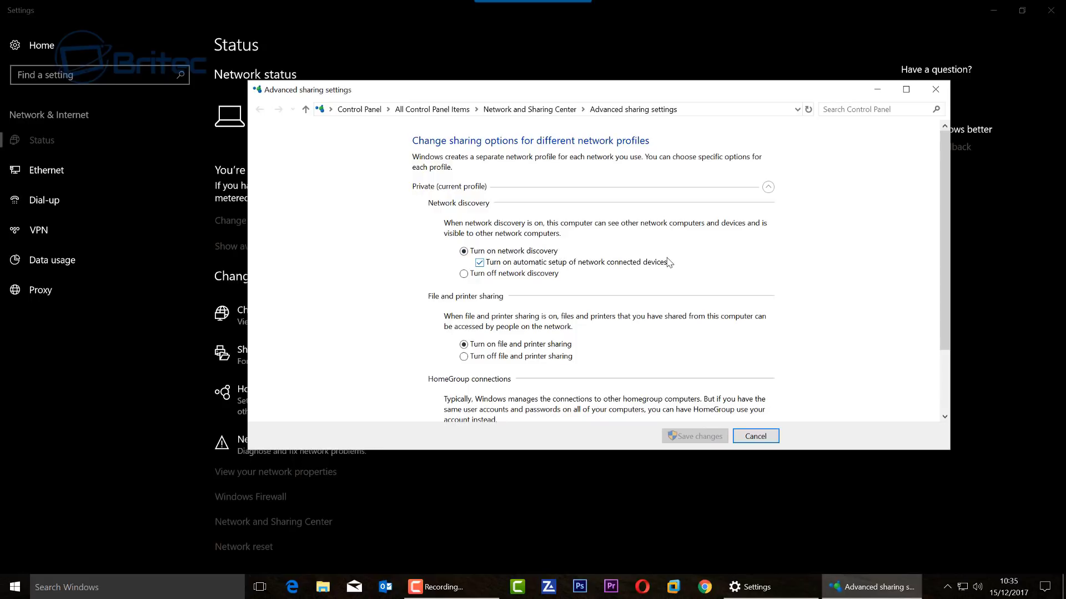
- Review the Private and All Networks sharing options, then close Advanced sharing settings
{"action": "left_click", "coordinate": [769, 189]}
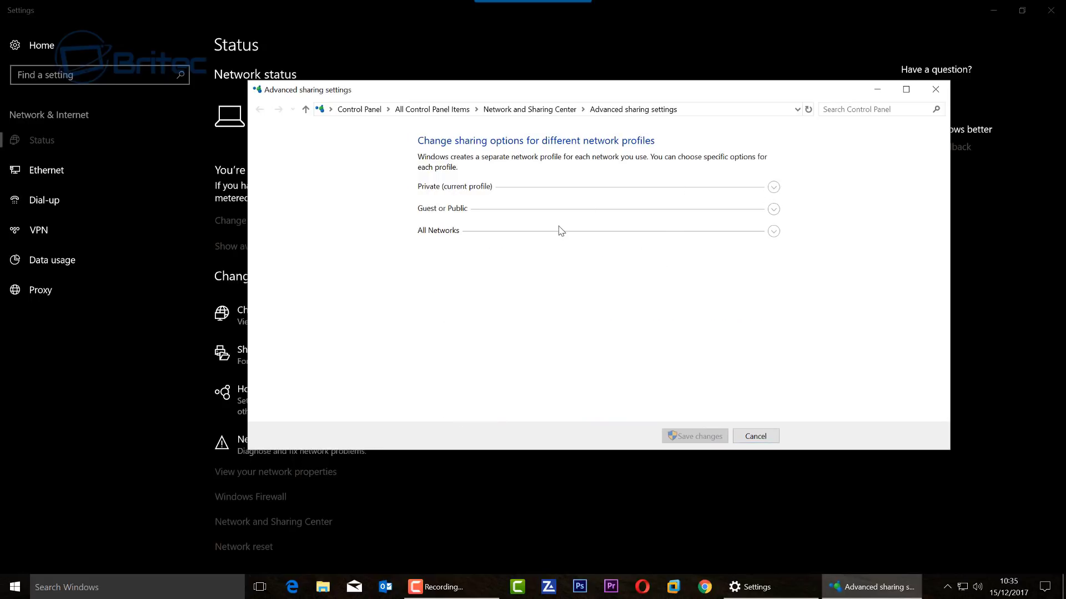
{"action": "left_click", "coordinate": [773, 187]}
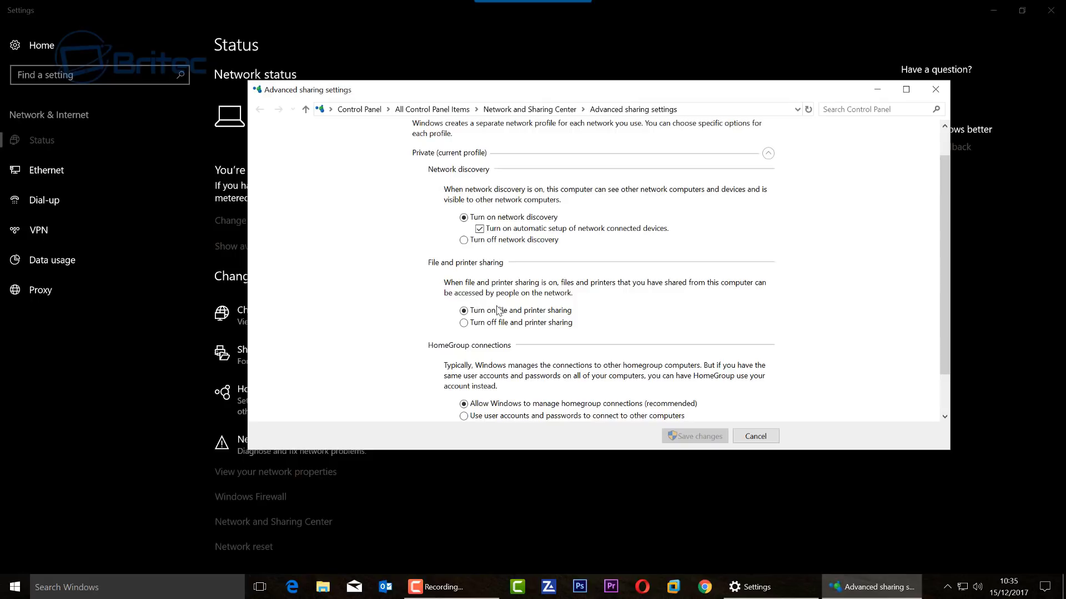
{"action": "scroll", "coordinate": [577, 342], "scroll_direction": "down", "scroll_amount": 3}
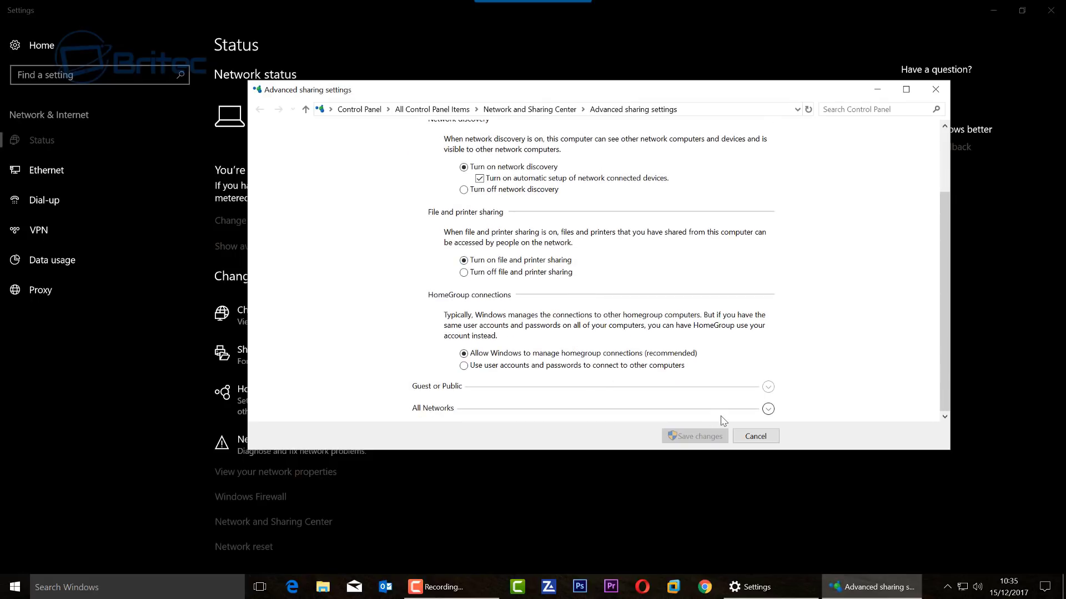
{"action": "left_click", "coordinate": [768, 409]}
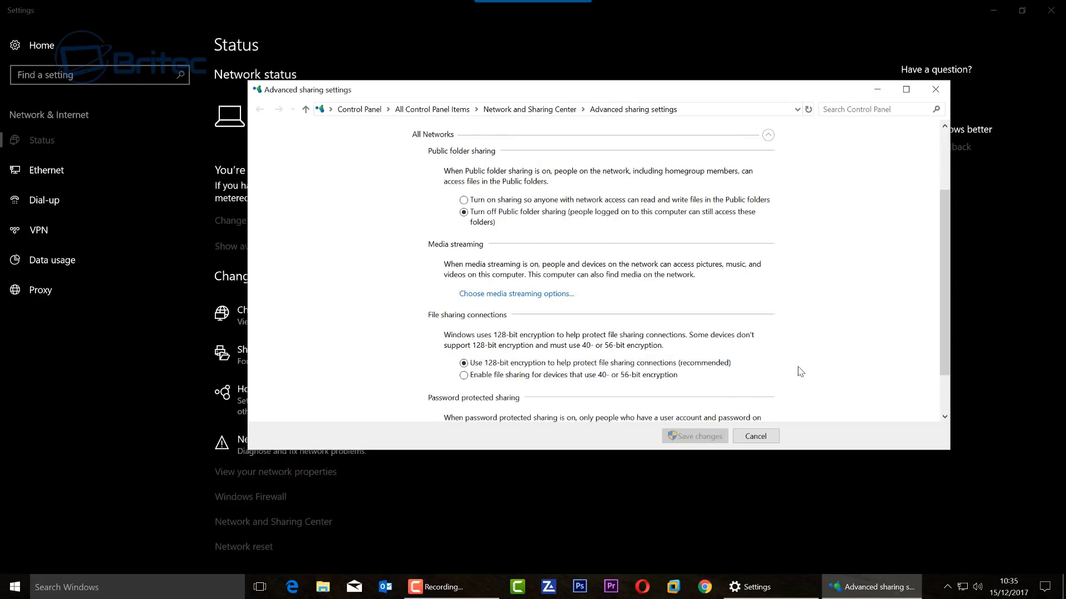
{"action": "scroll", "coordinate": [801, 371], "scroll_direction": "down", "scroll_amount": 2}
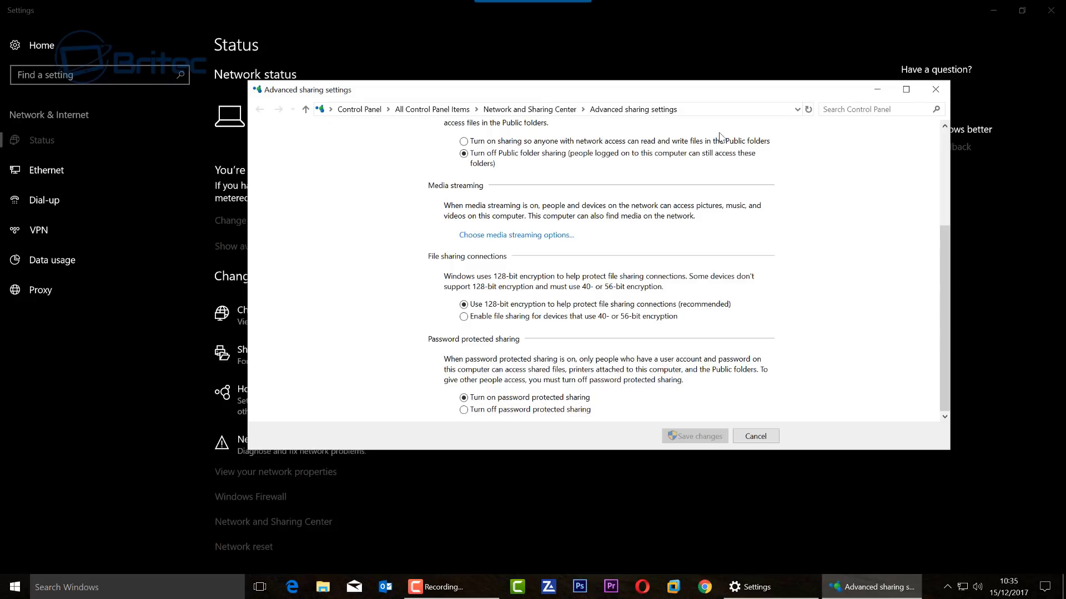
{"action": "left_click", "coordinate": [935, 90]}
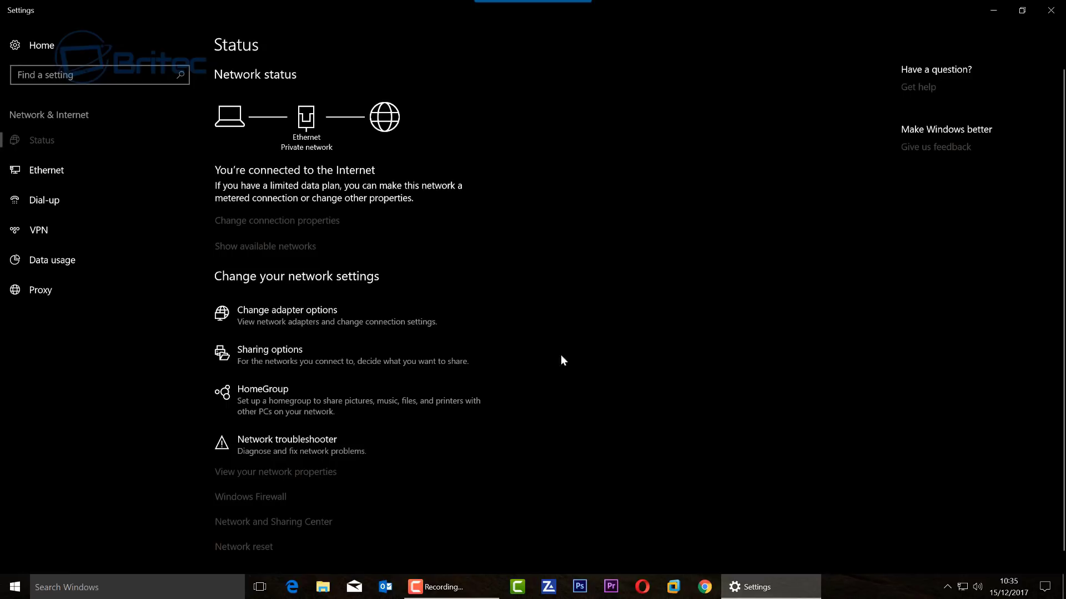
- Run the Network troubleshooter, dismiss Windows Network Diagnostics, and close Settings
{"action": "left_click", "coordinate": [282, 445]}
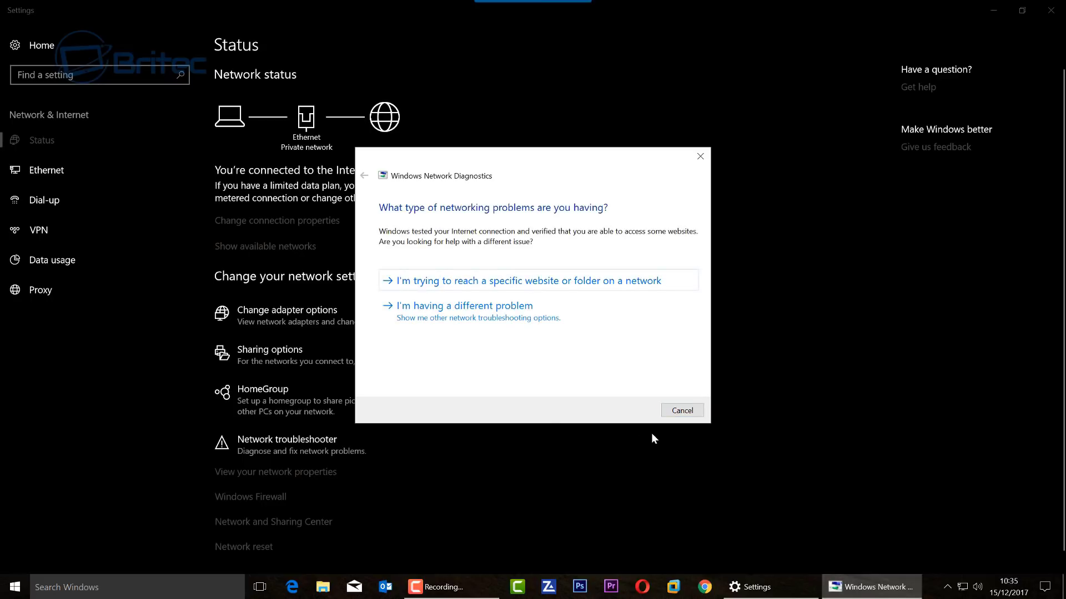
{"action": "left_click", "coordinate": [700, 157]}
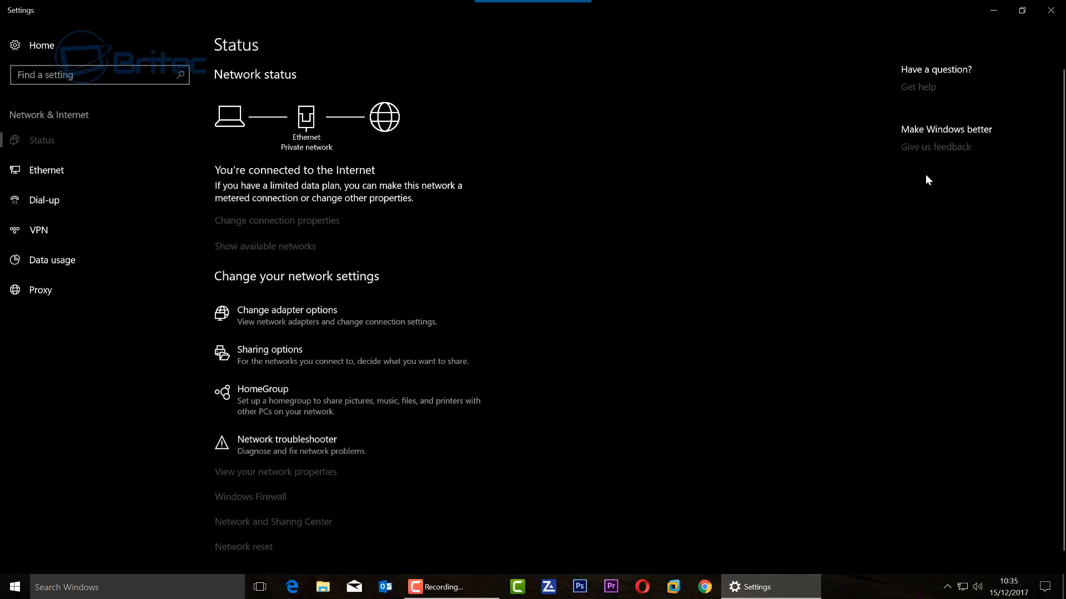
{"action": "left_click", "coordinate": [1050, 10]}
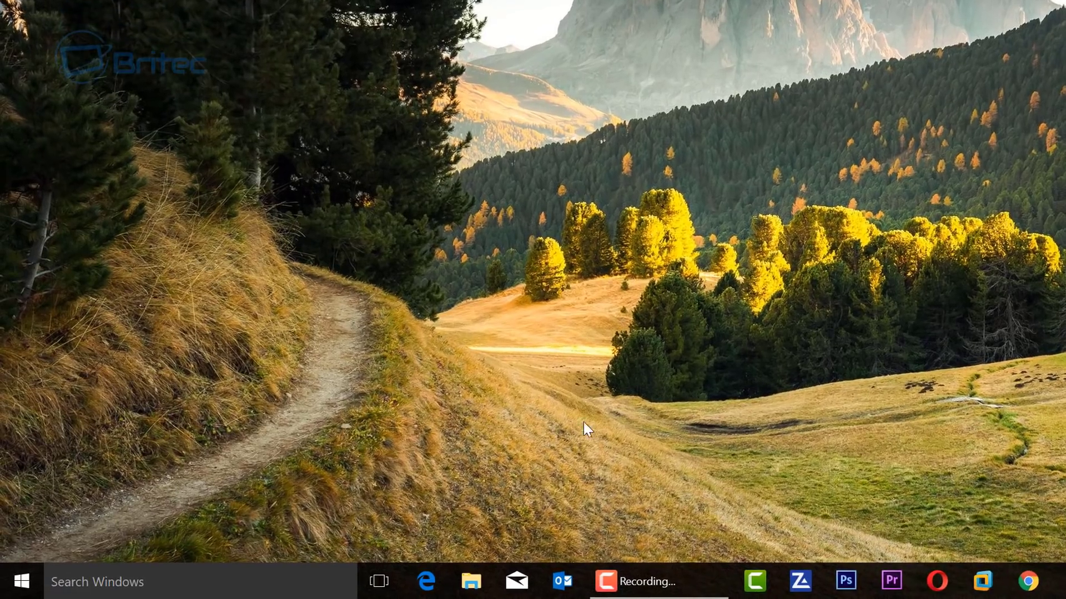
- Search 'control pane' and open Control Panel from the results
{"action": "left_click", "coordinate": [152, 586]}
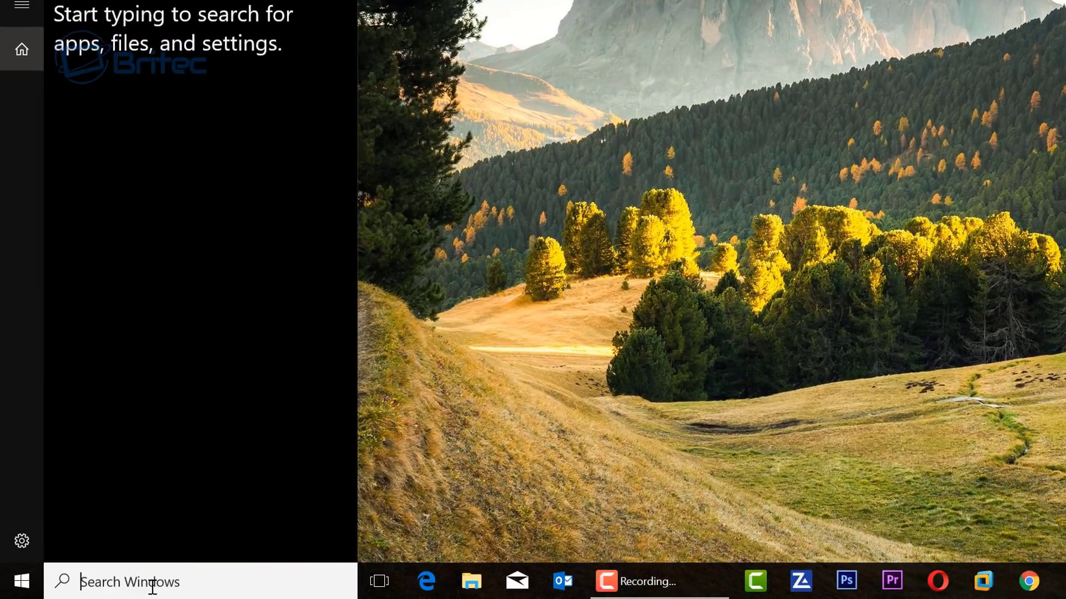
{"action": "type", "text": "control panel"}
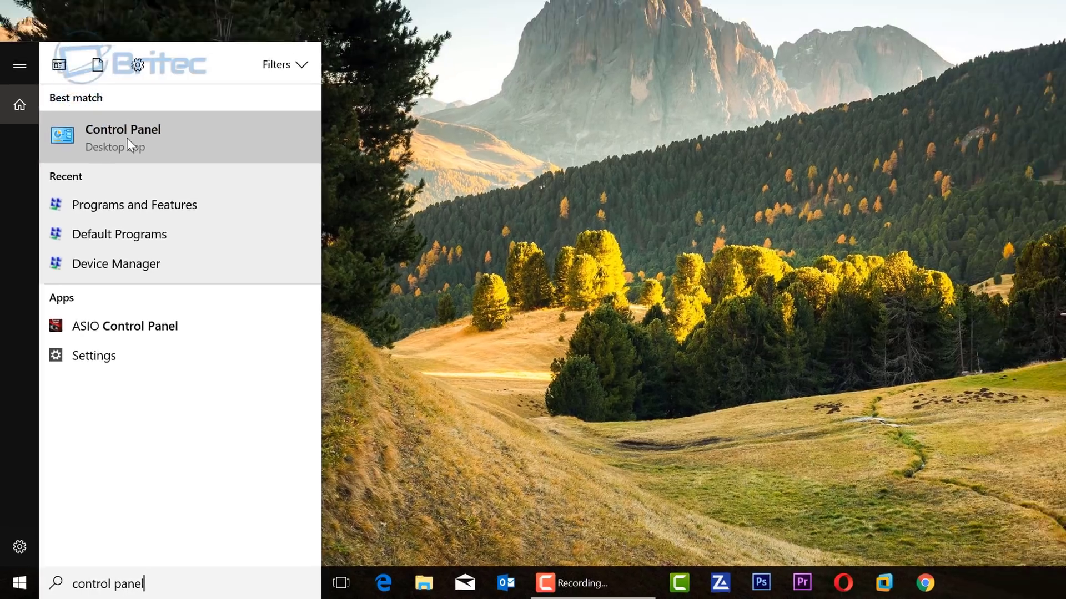
{"action": "left_click", "coordinate": [133, 89]}
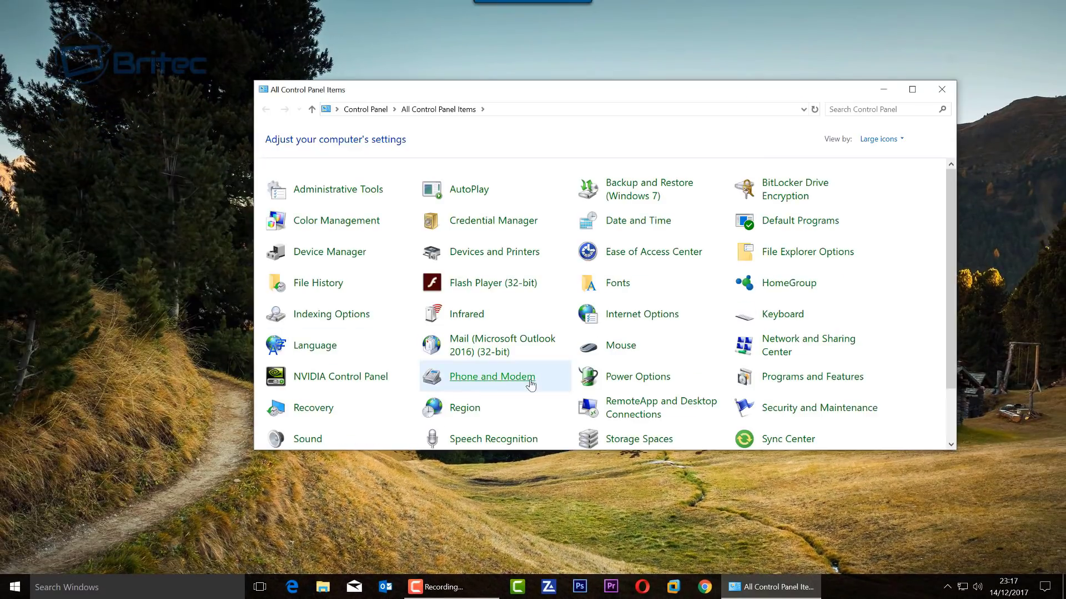
- Switch Control Panel to Large icons and open Programs and Features
{"action": "left_click", "coordinate": [890, 138]}
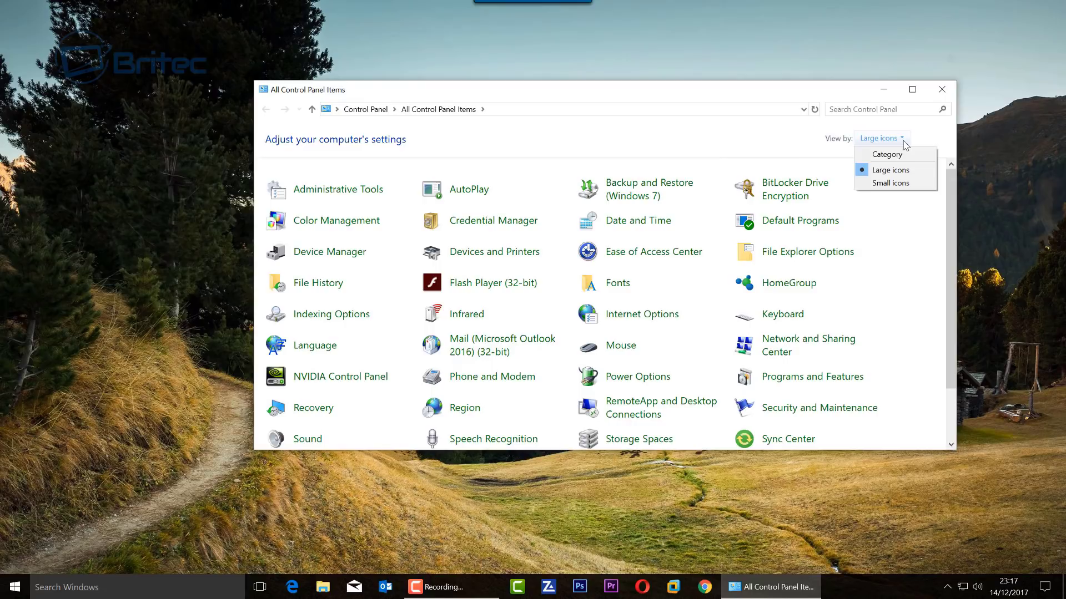
{"action": "left_click", "coordinate": [893, 151]}
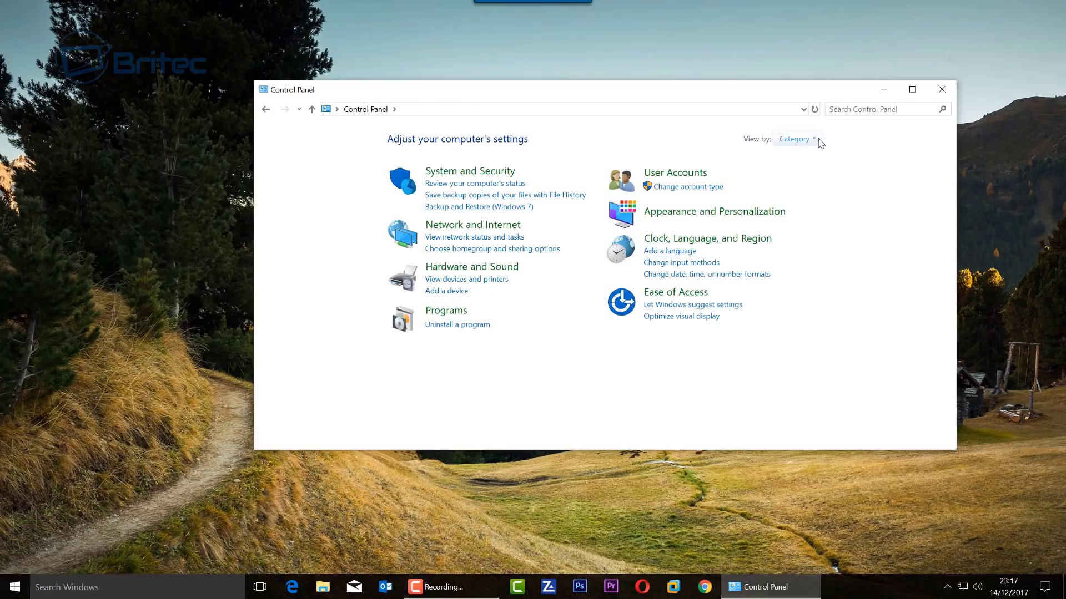
{"action": "left_click", "coordinate": [796, 139]}
{"action": "left_click", "coordinate": [810, 171]}
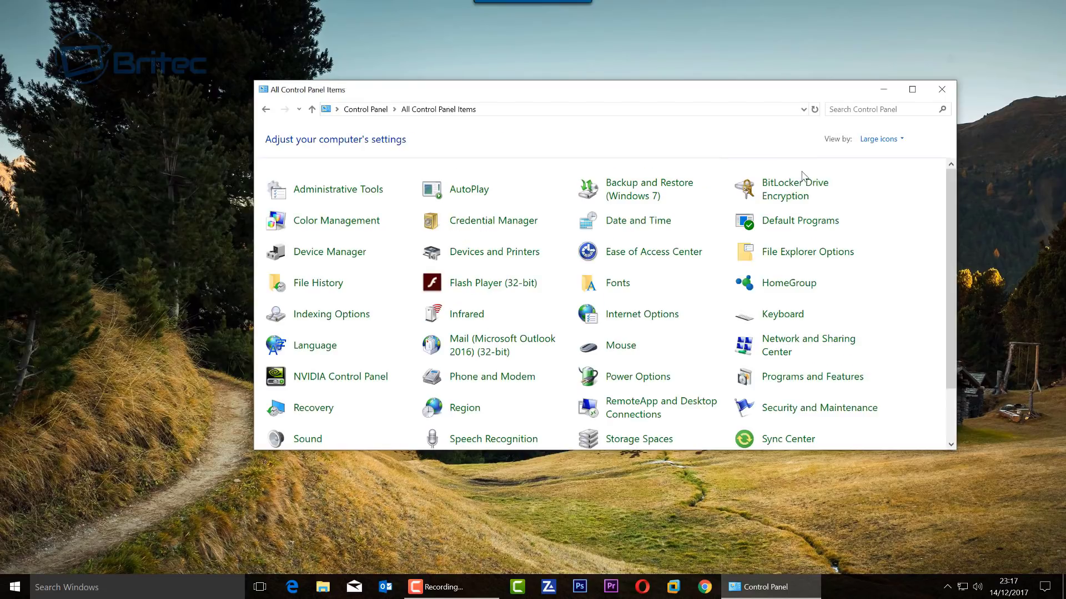
{"action": "scroll", "coordinate": [647, 247], "scroll_direction": "down", "scroll_amount": 1}
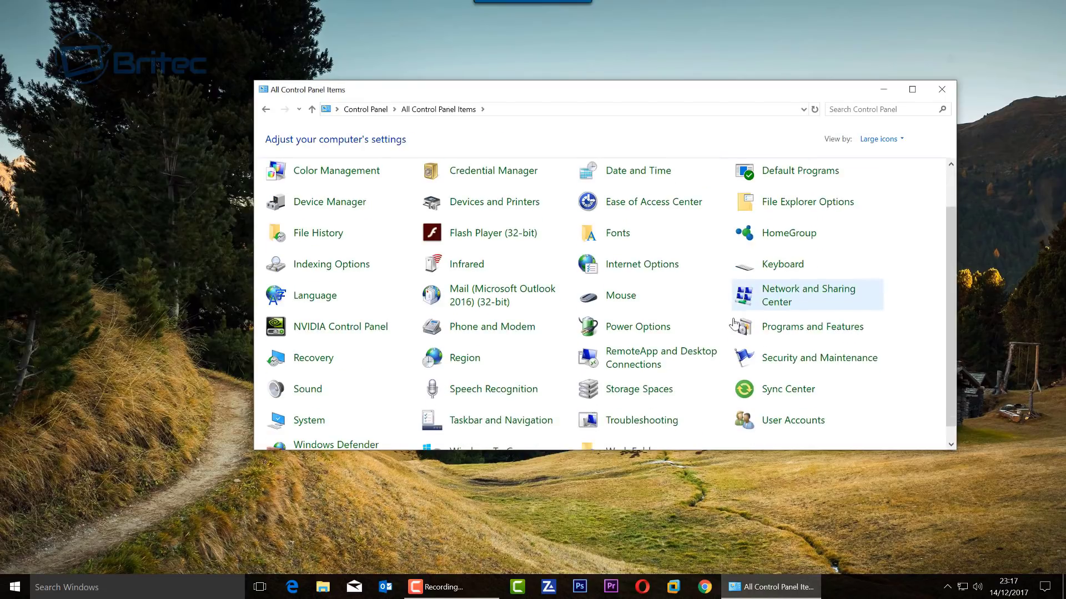
{"action": "left_click", "coordinate": [775, 332]}
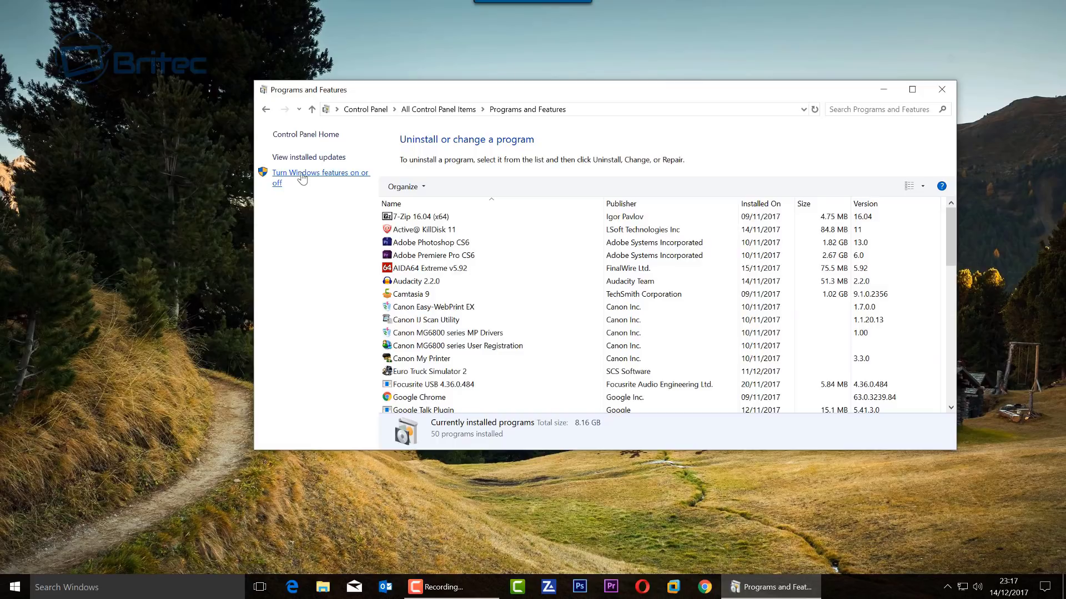
- Turn on SMB 1.0/CIFS File Sharing Support with all three sub-features in Windows Features
{"action": "left_click", "coordinate": [303, 178]}
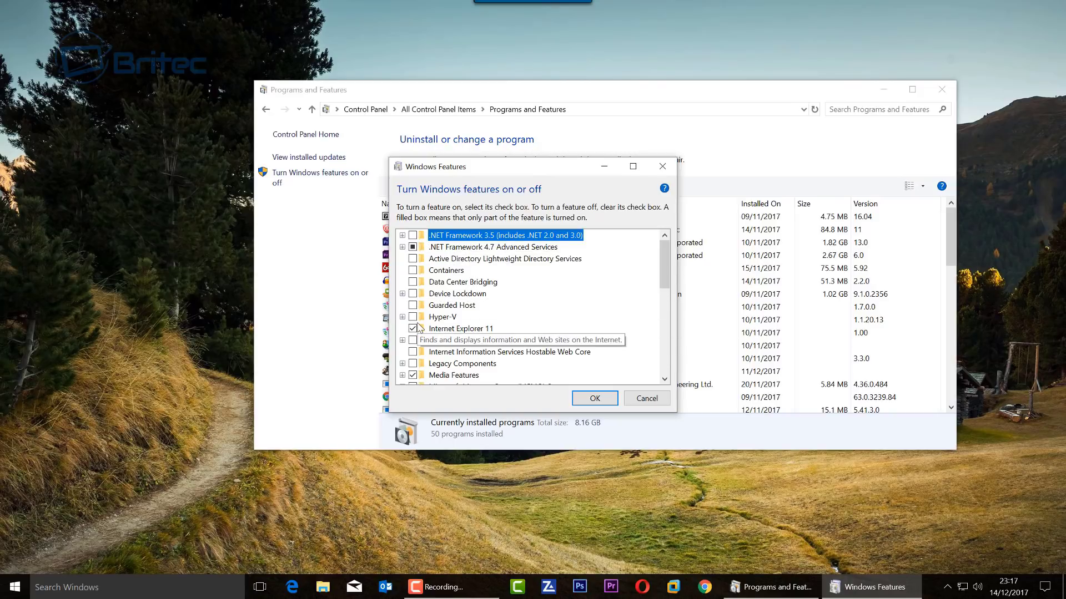
{"action": "scroll", "coordinate": [444, 322], "scroll_direction": "down", "scroll_amount": 3}
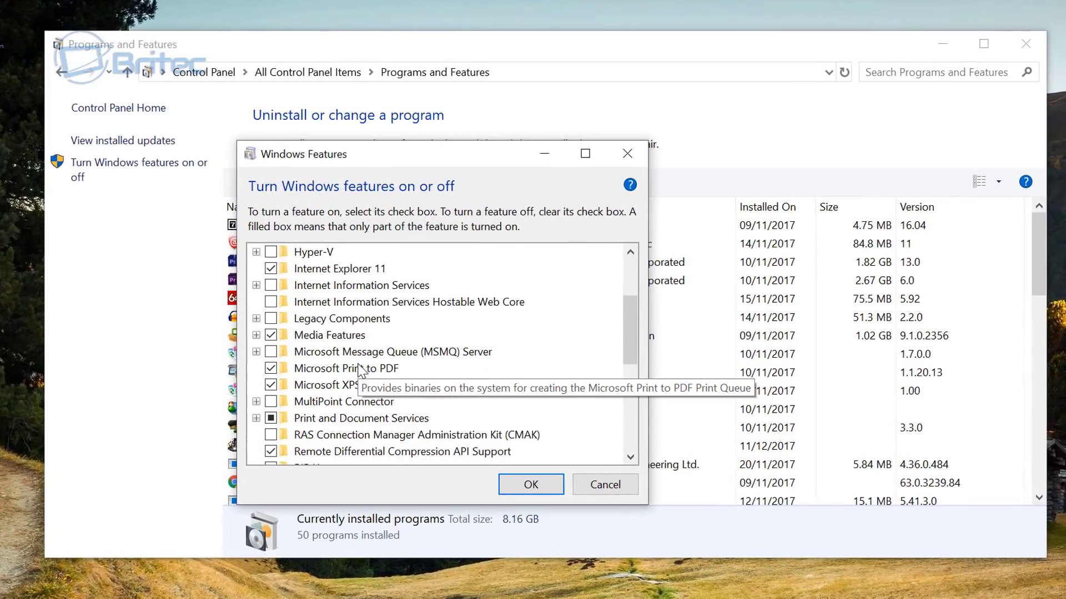
{"action": "scroll", "coordinate": [362, 371], "scroll_direction": "down", "scroll_amount": 3}
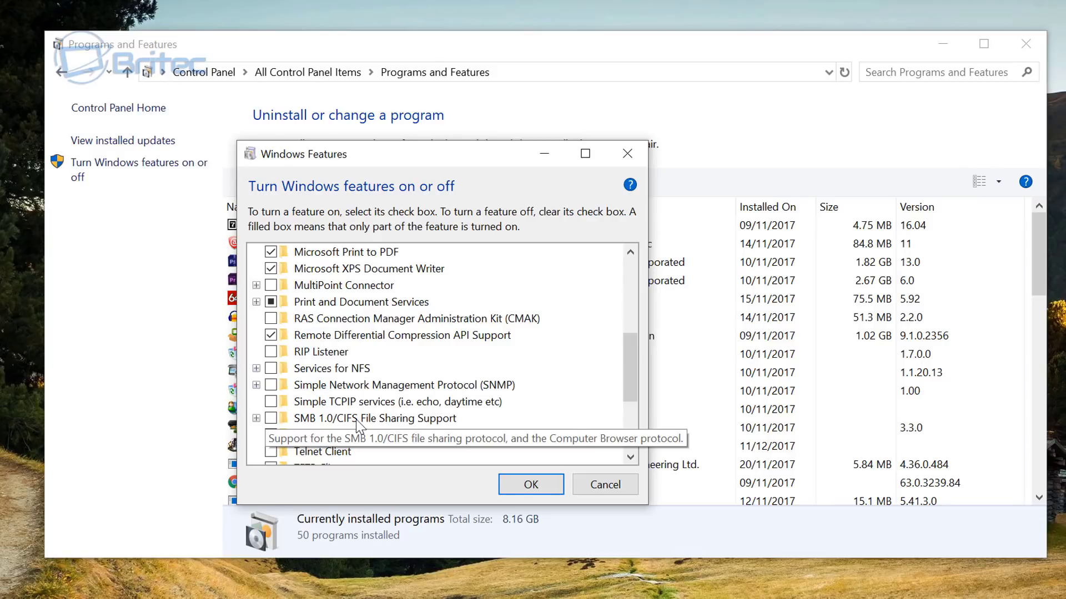
{"action": "left_click", "coordinate": [256, 419]}
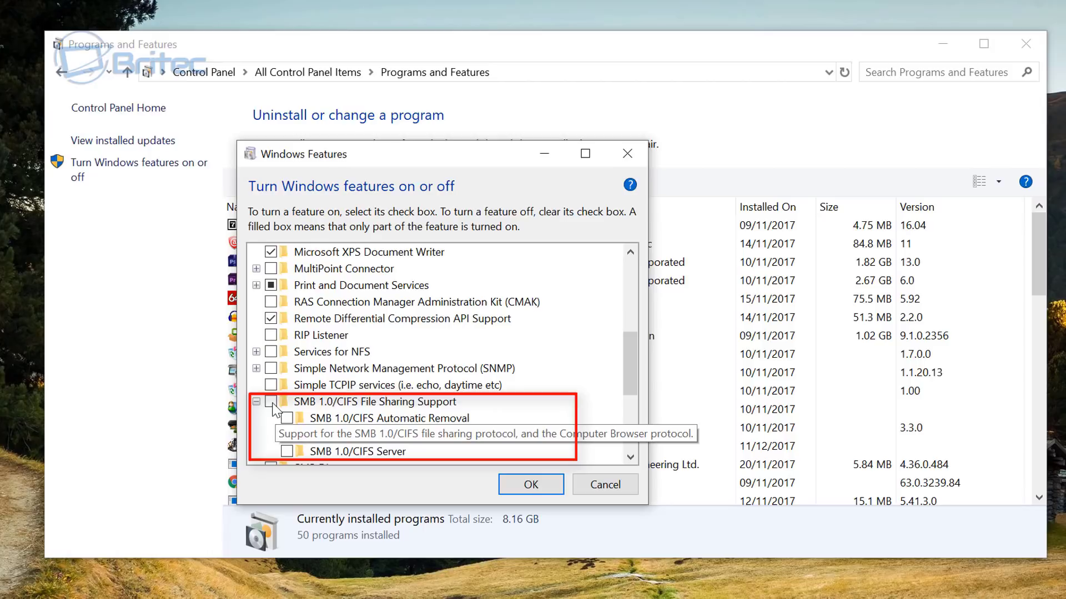
{"action": "left_click", "coordinate": [271, 402]}
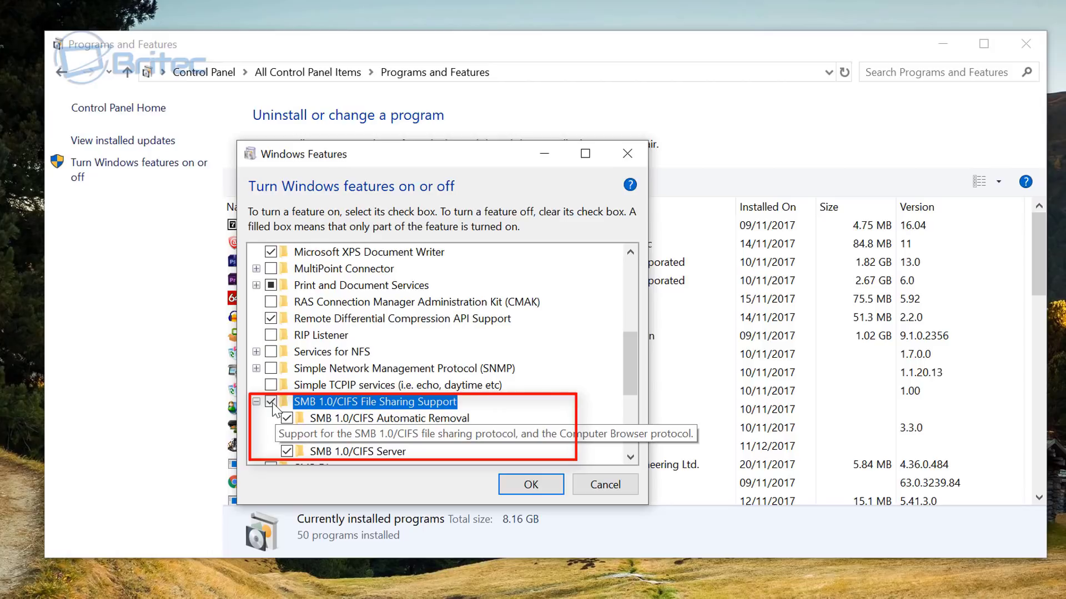
{"action": "left_click", "coordinate": [528, 486]}
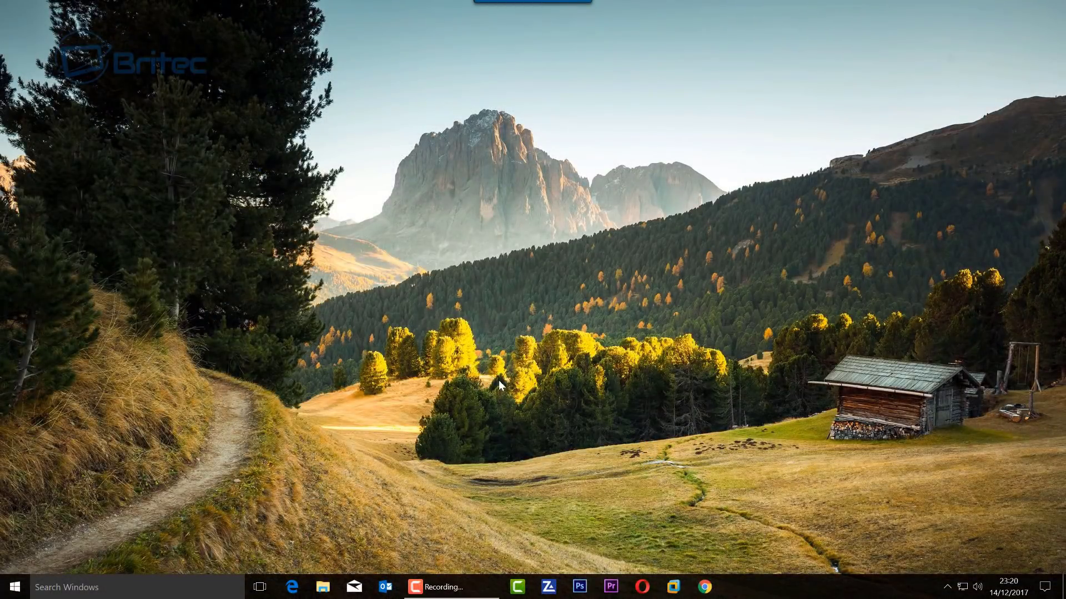
{"action": "left_click", "coordinate": [322, 587]}
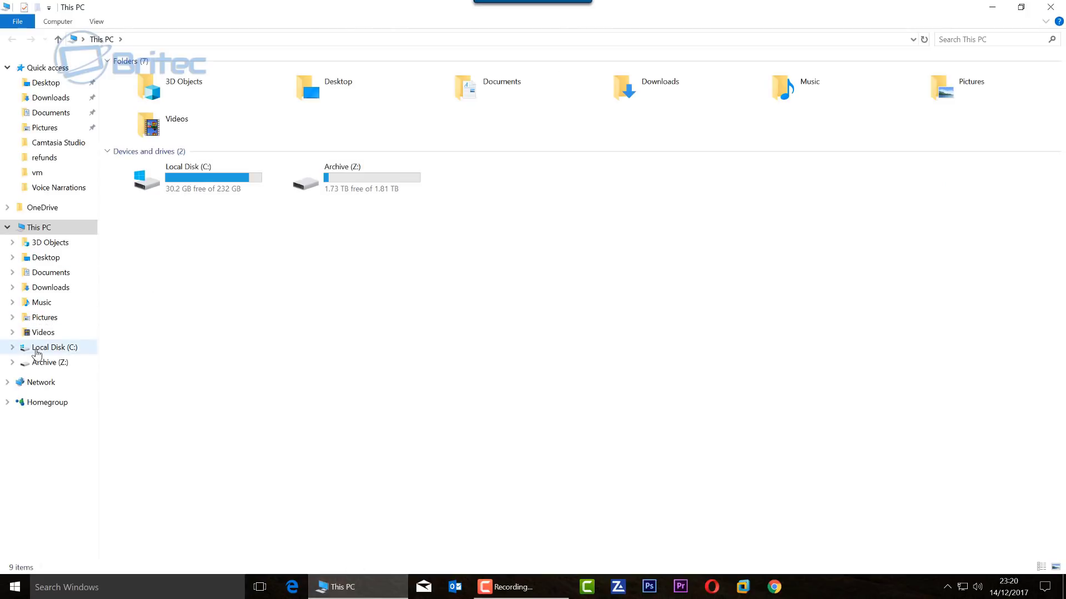
{"action": "left_click", "coordinate": [41, 383]}
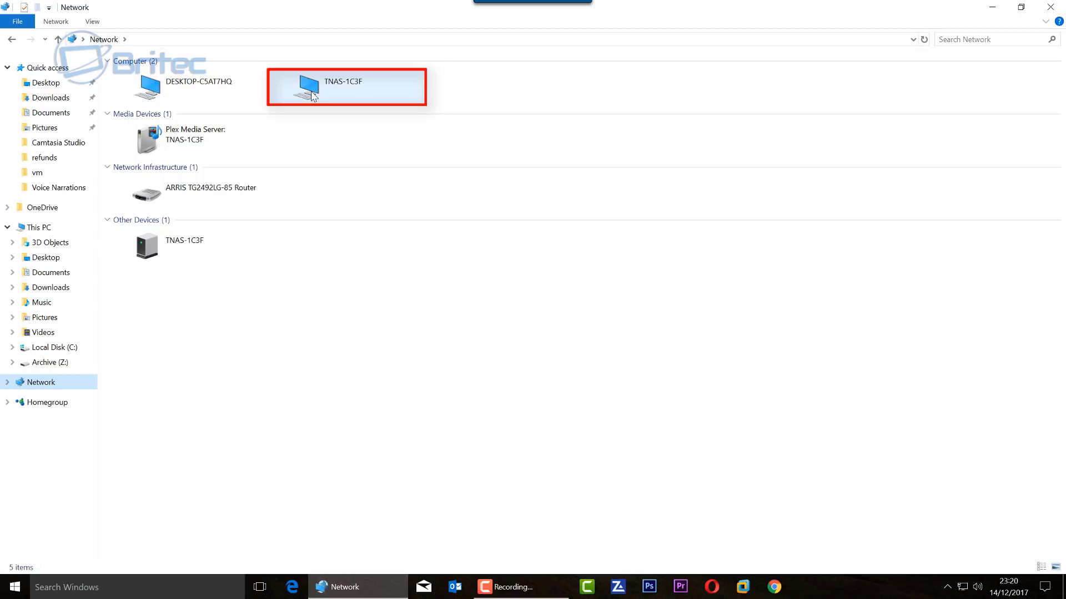
{"action": "double_click", "coordinate": [343, 95]}
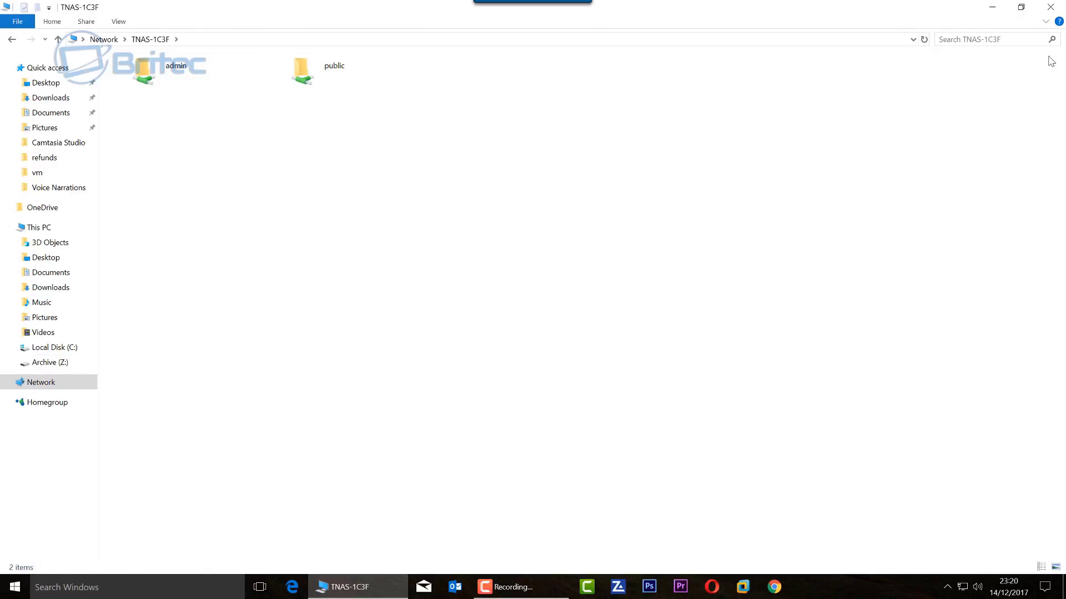
{"action": "left_click", "coordinate": [1050, 6]}
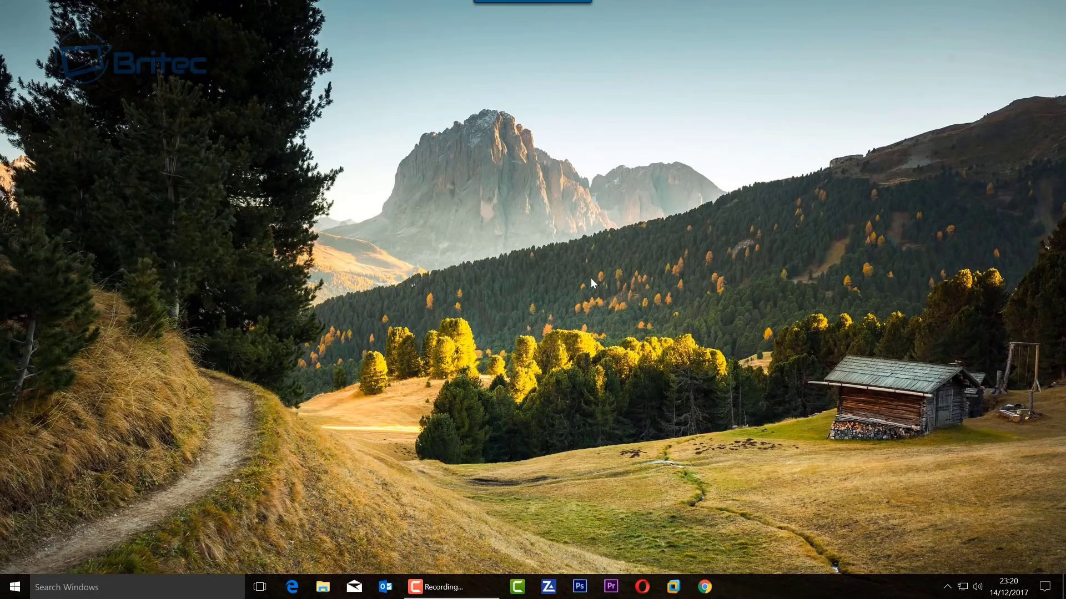